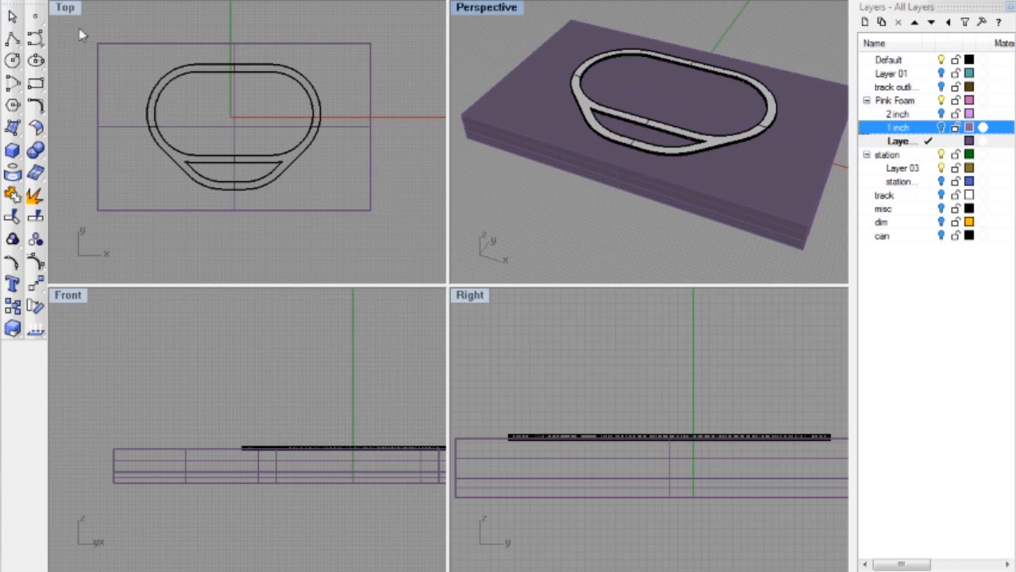
# Step: Make the station sublayer current and place three station boxes in a row above the top straight
pyautogui.click(35, 83)
pyautogui.click(945, 182)
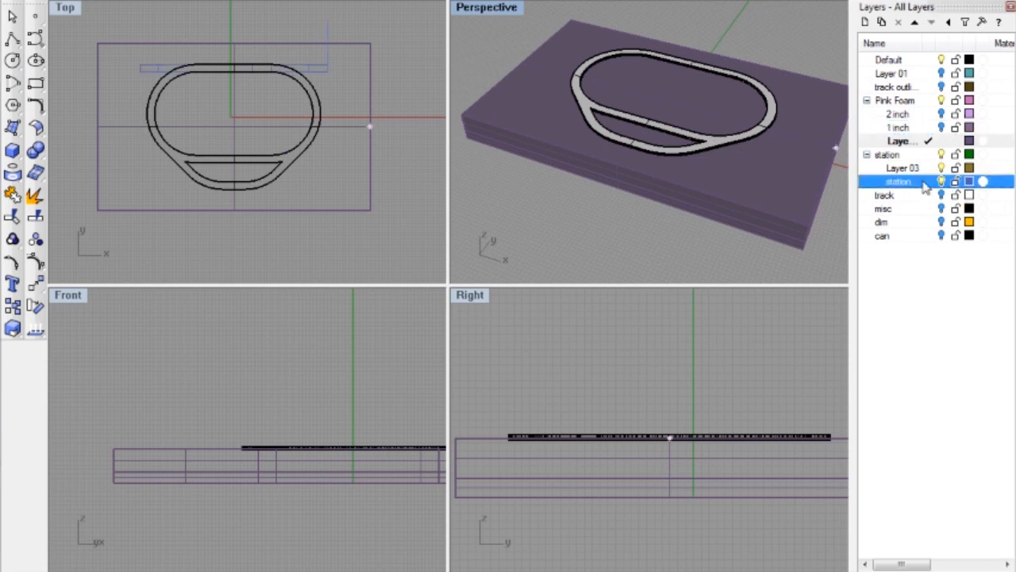
pyautogui.click(140, 65)
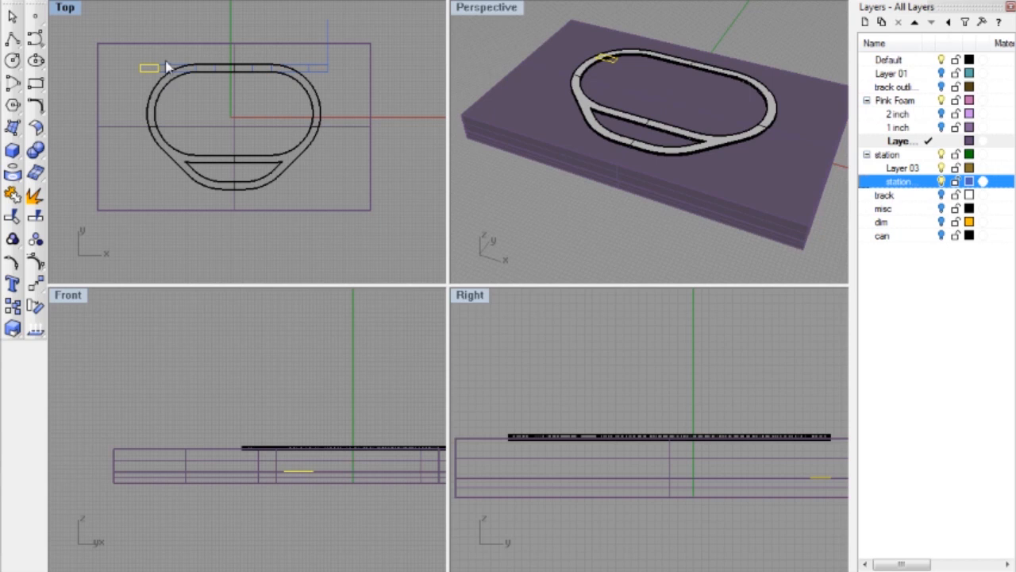
pyautogui.scroll(3, 171, 88)
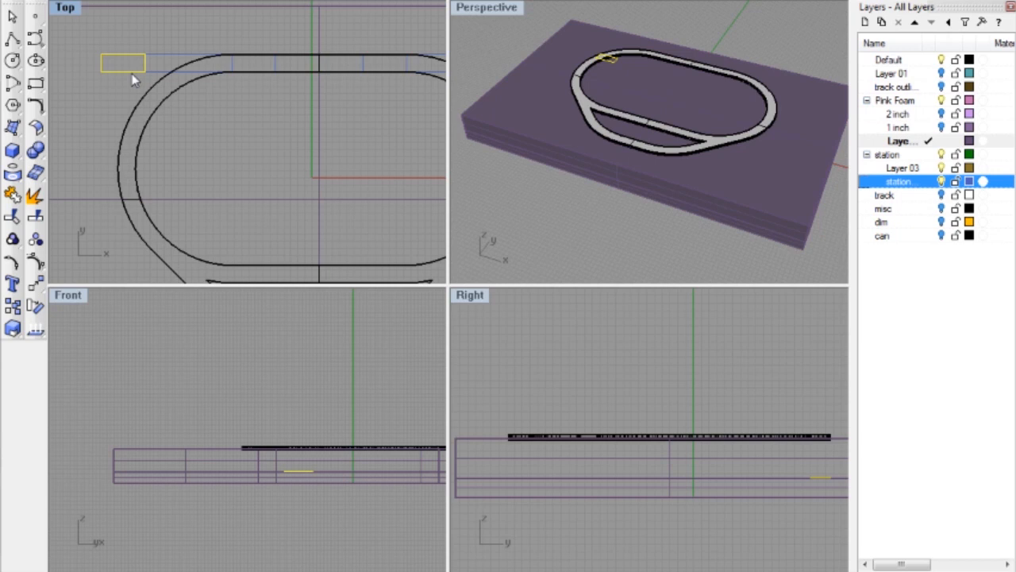
pyautogui.scroll(-2, 127, 78)
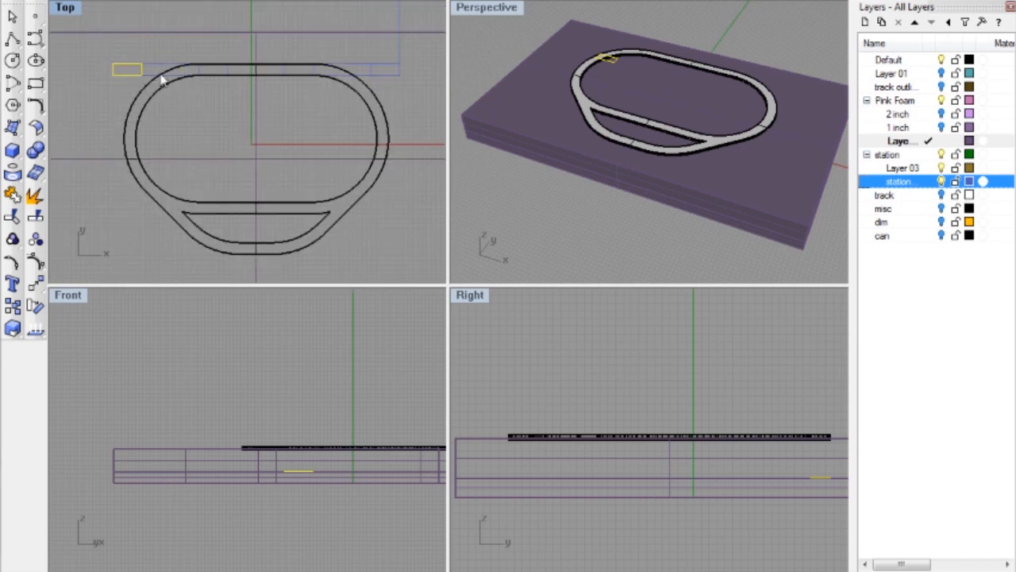
pyautogui.click(151, 74)
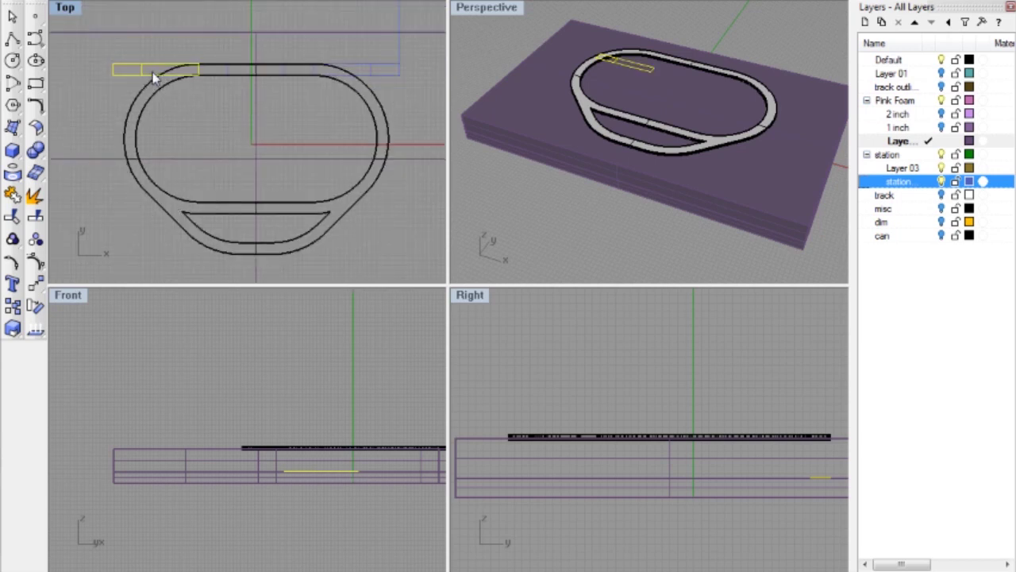
pyautogui.click(229, 73)
pyautogui.scroll(-1, 292, 63)
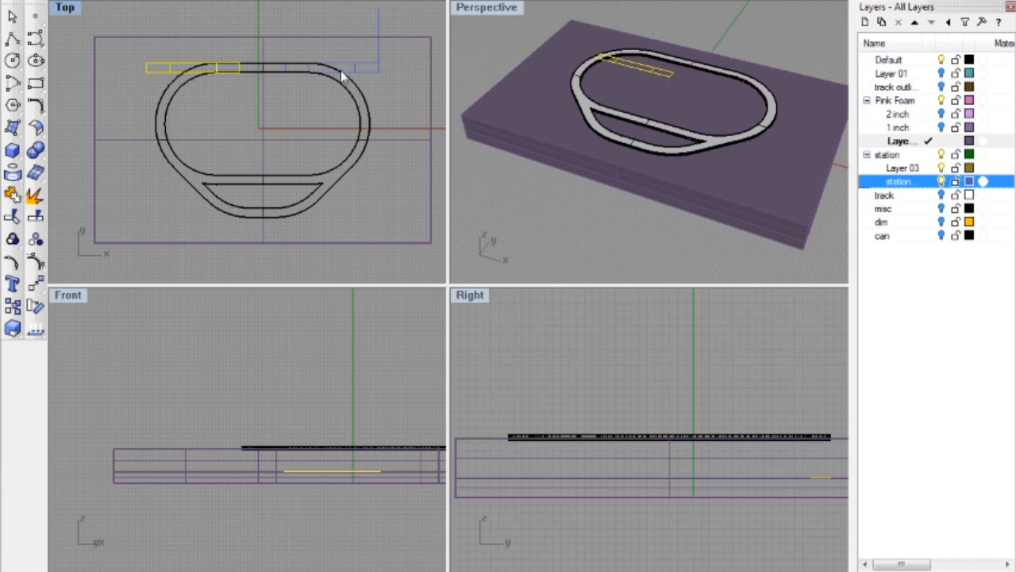
# Step: Draw a vertical centre line from the track midpoint down across the layout
pyautogui.click(14, 40)
pyautogui.scroll(5, 270, 68)
pyautogui.scroll(-4, 270, 69)
pyautogui.scroll(-3, 265, 39)
pyautogui.click(262, 35)
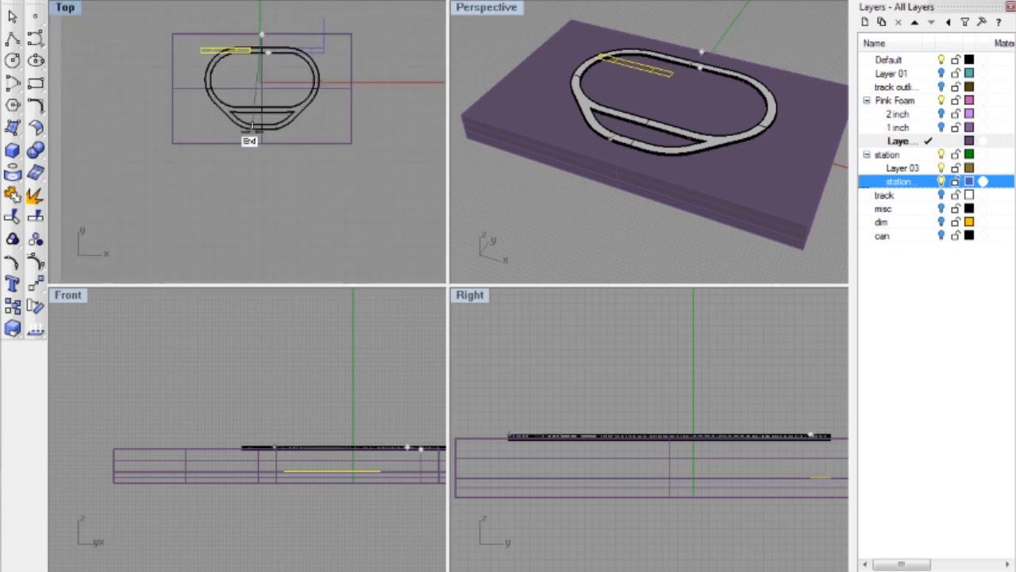
pyautogui.click(267, 171)
pyautogui.press('Escape')
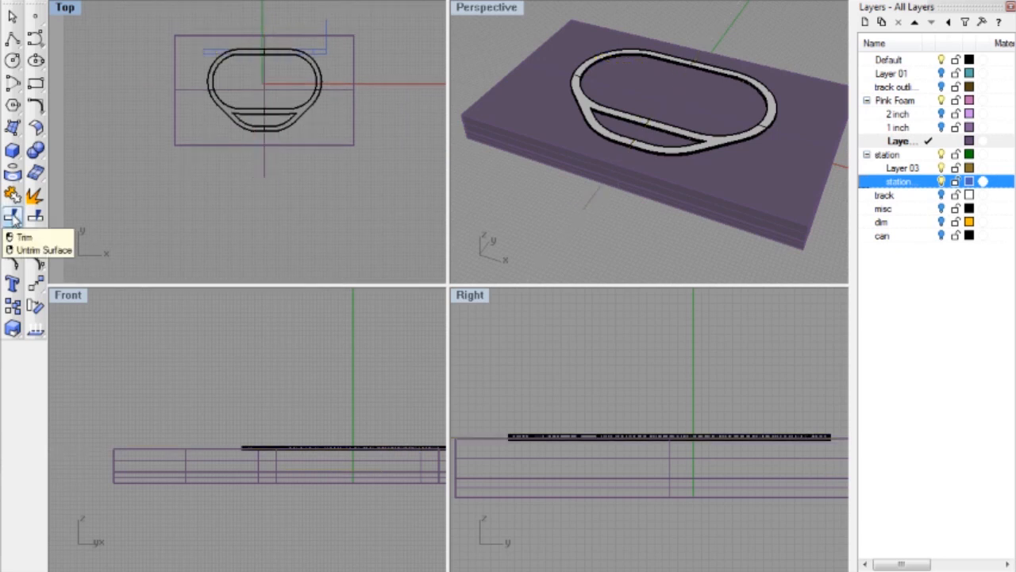
# Step: Pick the left track polysurface from the overlapping objects and move it out to the left
pyautogui.click(231, 117)
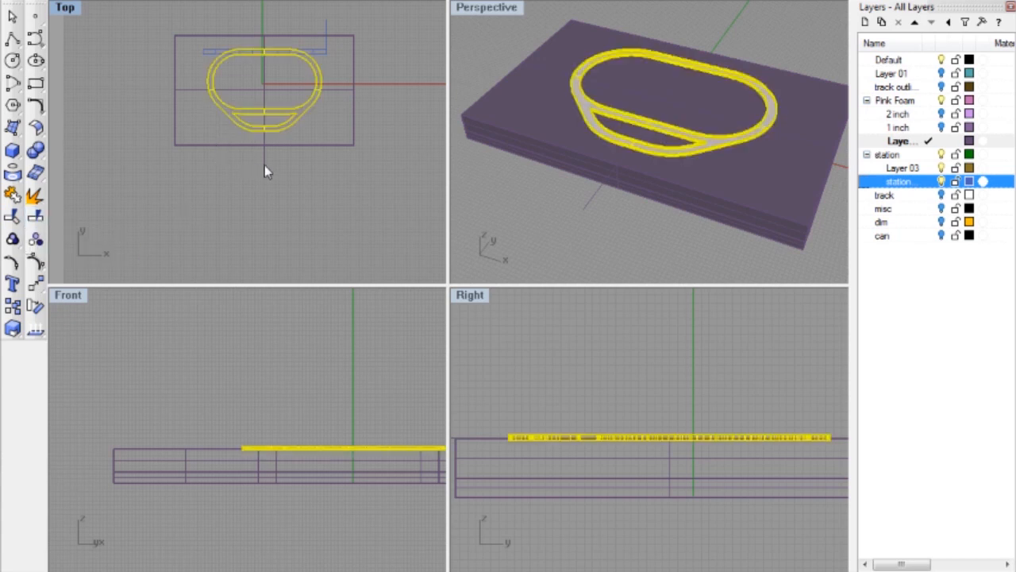
pyautogui.click(242, 168)
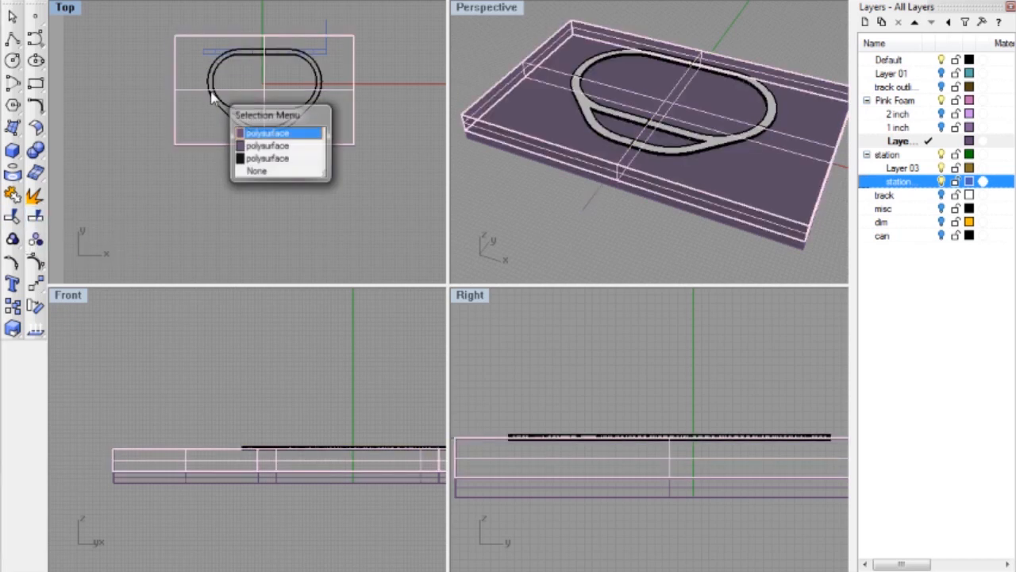
pyautogui.click(267, 158)
pyautogui.scroll(3, 217, 64)
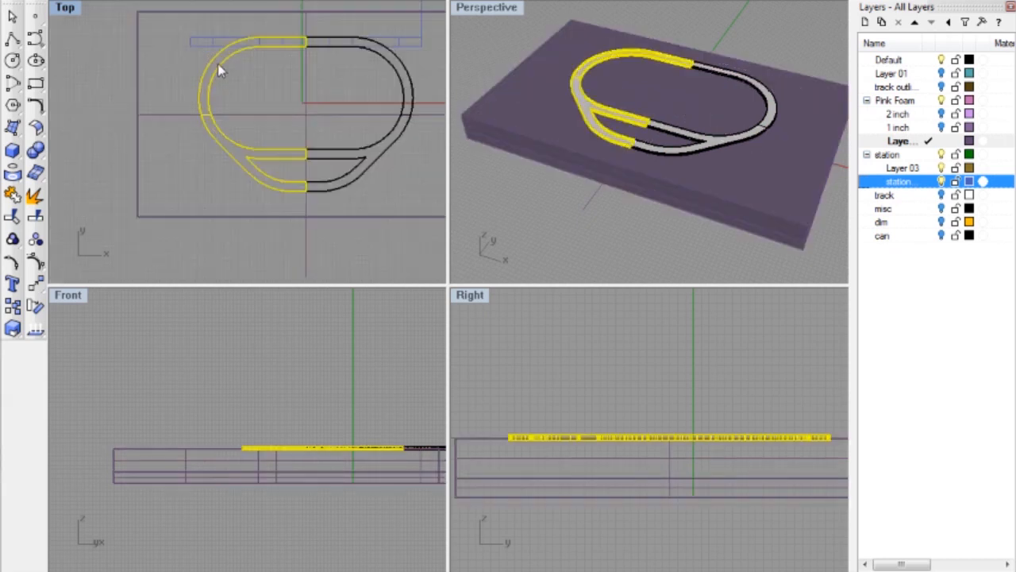
pyautogui.moveTo(218, 64); pyautogui.dragTo(148, 74)
pyautogui.click(147, 74)
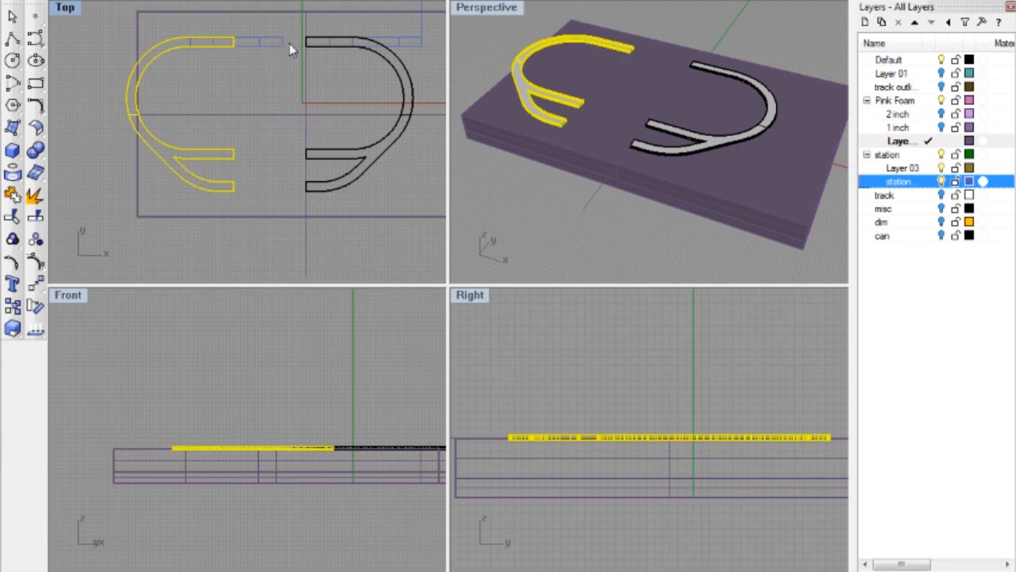
pyautogui.scroll(-2, 419, 48)
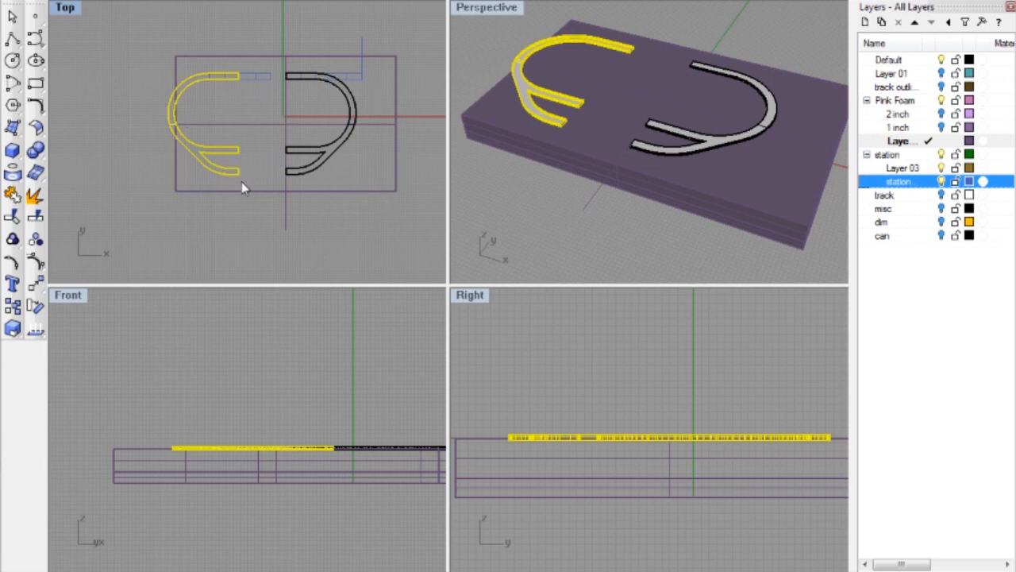
# Step: Select the right track half and drag it rightward to the far end of the base
pyautogui.click(346, 128)
pyautogui.moveTo(345, 128); pyautogui.dragTo(410, 139)
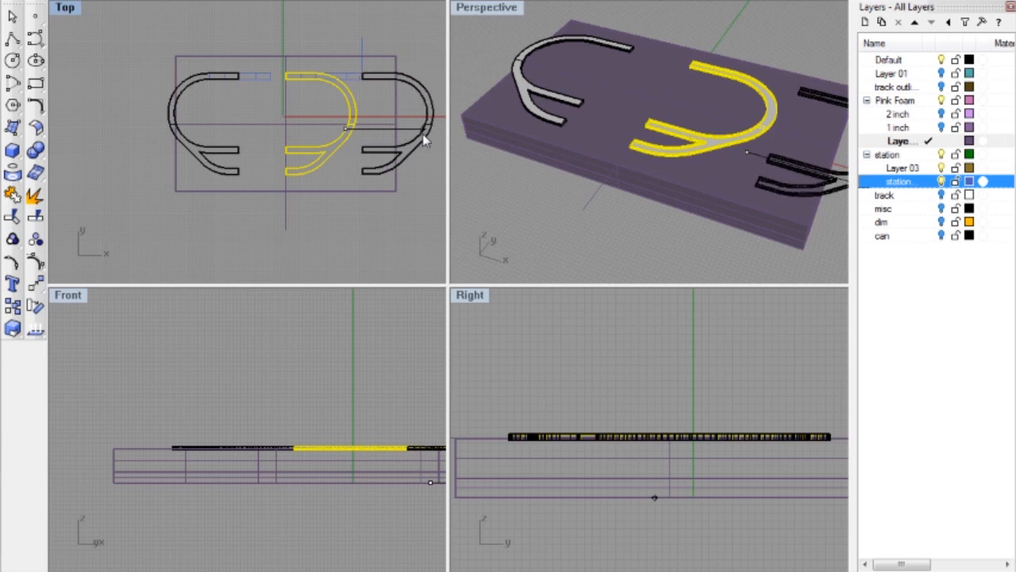
pyautogui.moveTo(411, 139); pyautogui.dragTo(389, 143)
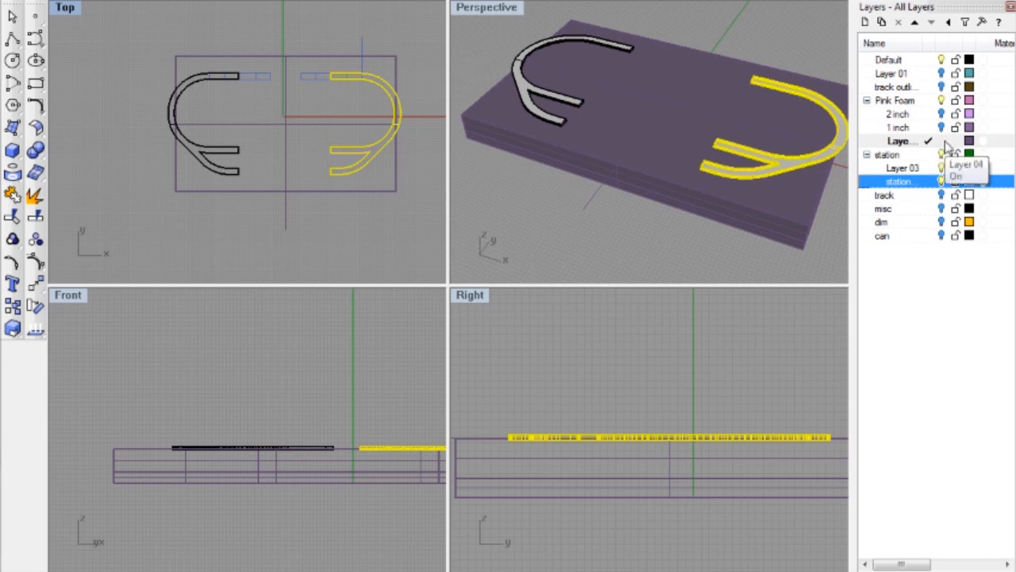
# Step: Show the 1 inch foam base plate, make Pink Foam current, and hide the yellow and black track curves
pyautogui.click(922, 63)
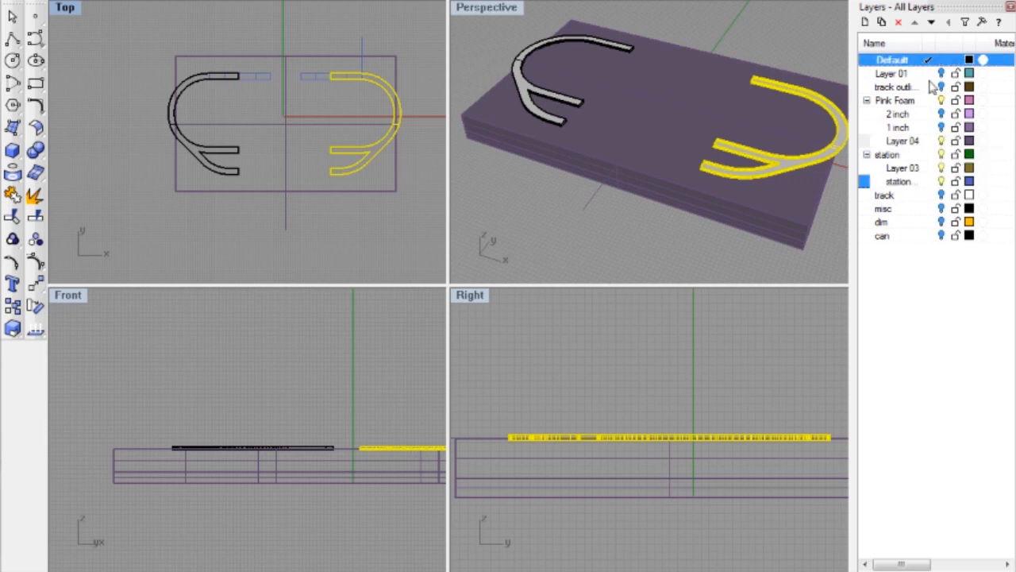
pyautogui.click(942, 140)
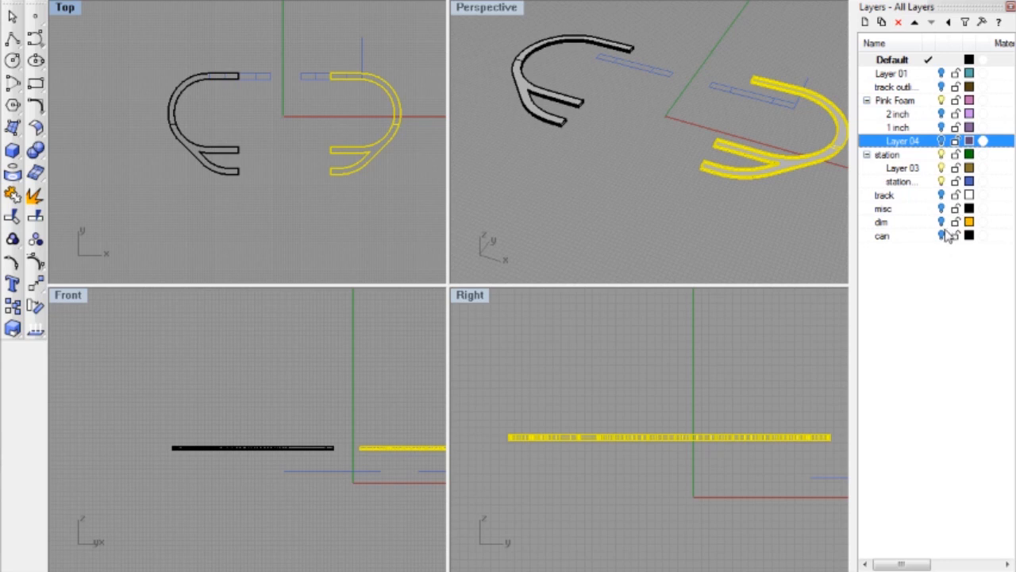
pyautogui.click(947, 266)
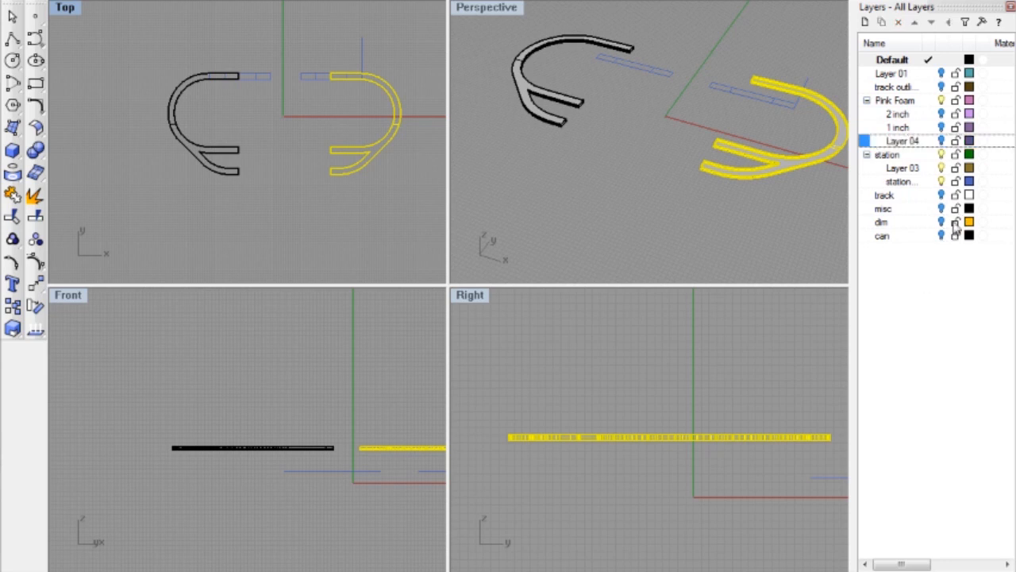
pyautogui.click(945, 115)
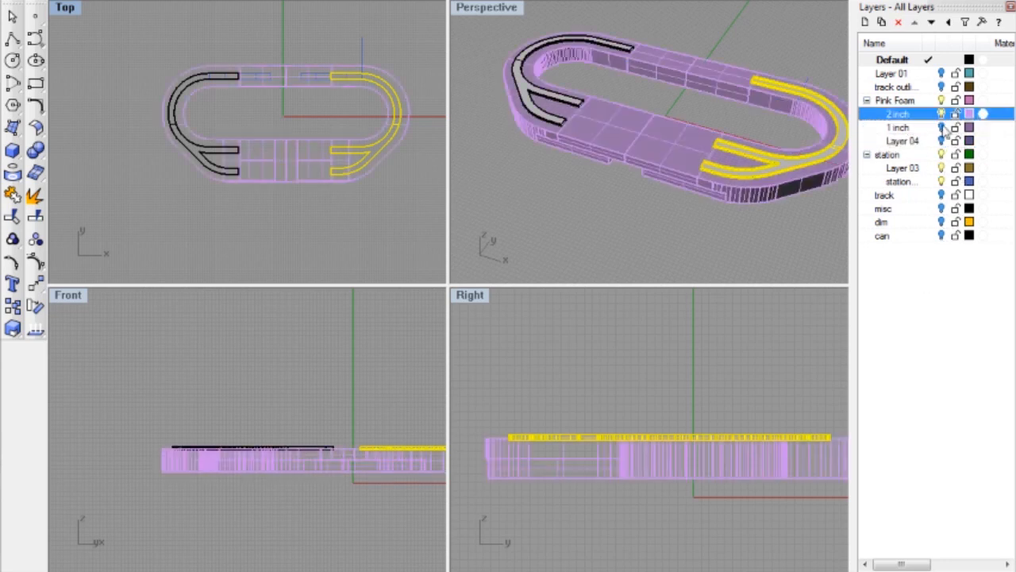
pyautogui.click(941, 127)
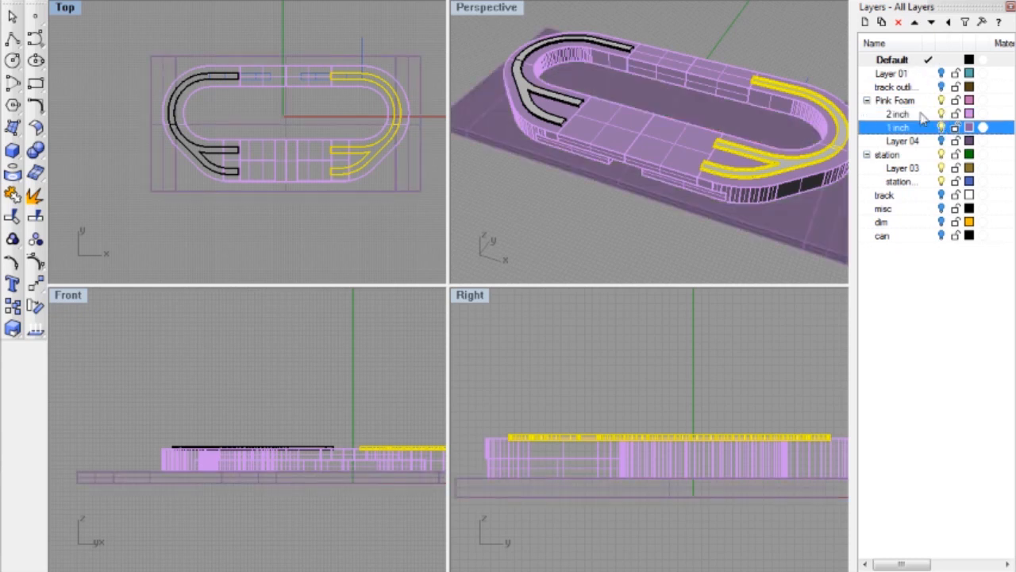
pyautogui.click(927, 100)
pyautogui.click(941, 73)
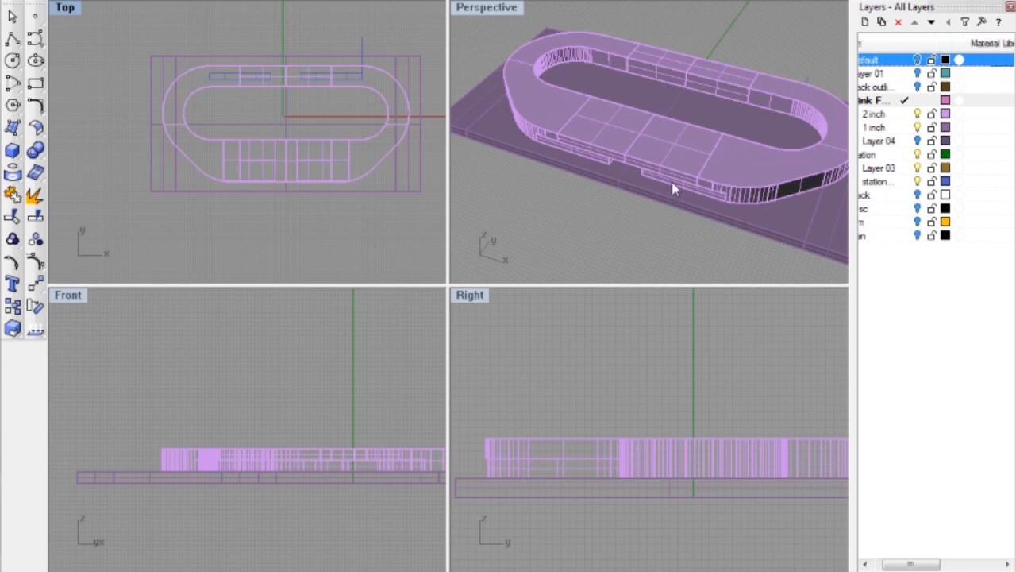
# Step: Turn on the dim layer for the 1100 and 550 dimensions and maximize the Top view
pyautogui.click(941, 222)
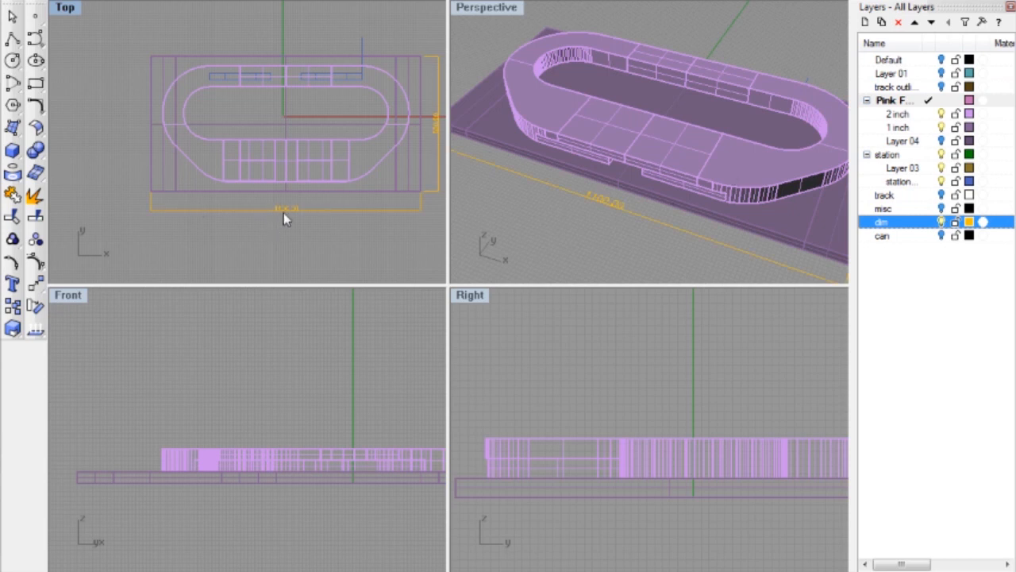
pyautogui.scroll(5, 300, 213)
pyautogui.scroll(-1, 262, 219)
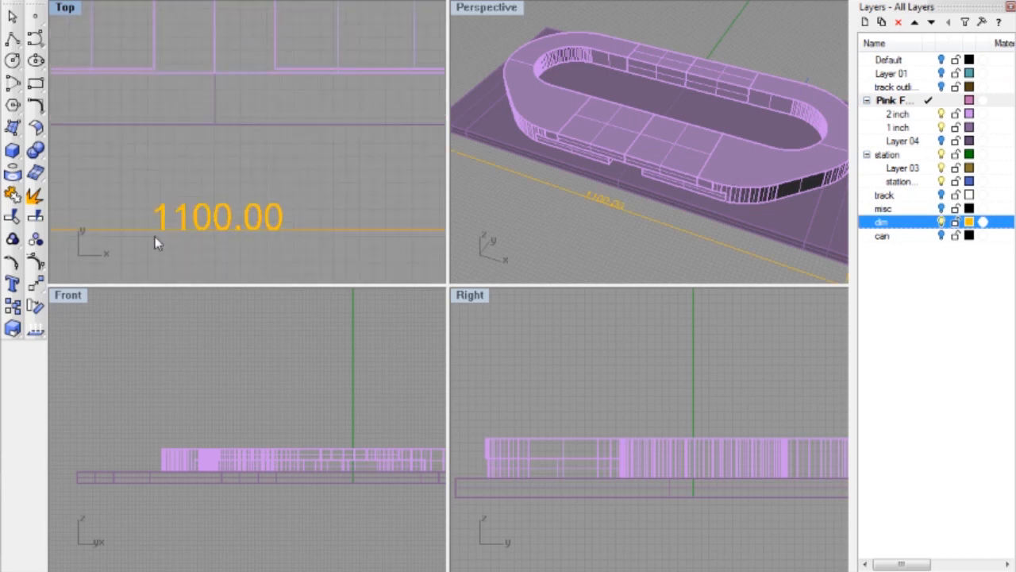
pyautogui.scroll(-2, 258, 213)
pyautogui.scroll(-1, 266, 211)
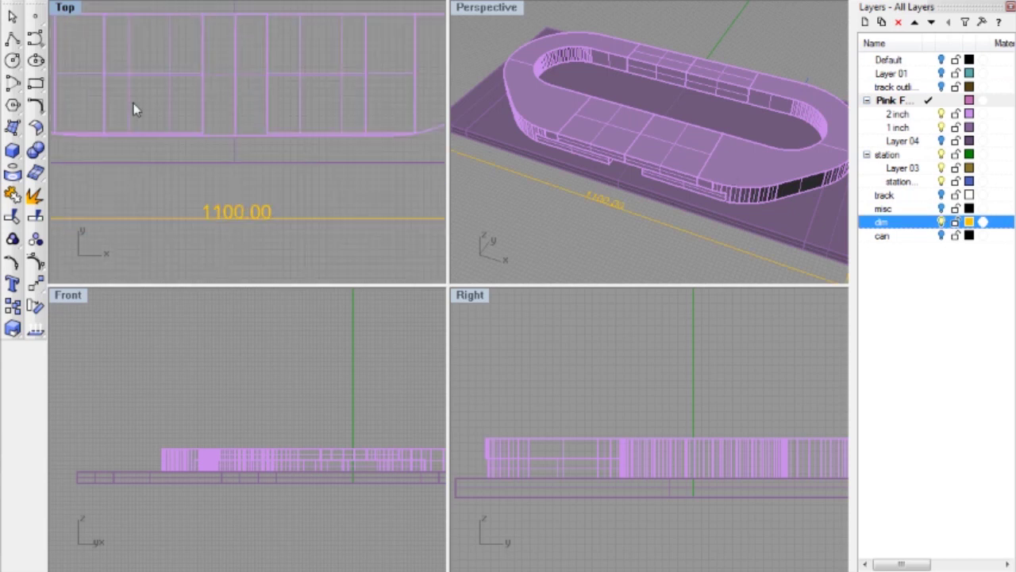
pyautogui.doubleClick(68, 14)
pyautogui.scroll(-2, 196, 163)
pyautogui.scroll(-2, 317, 222)
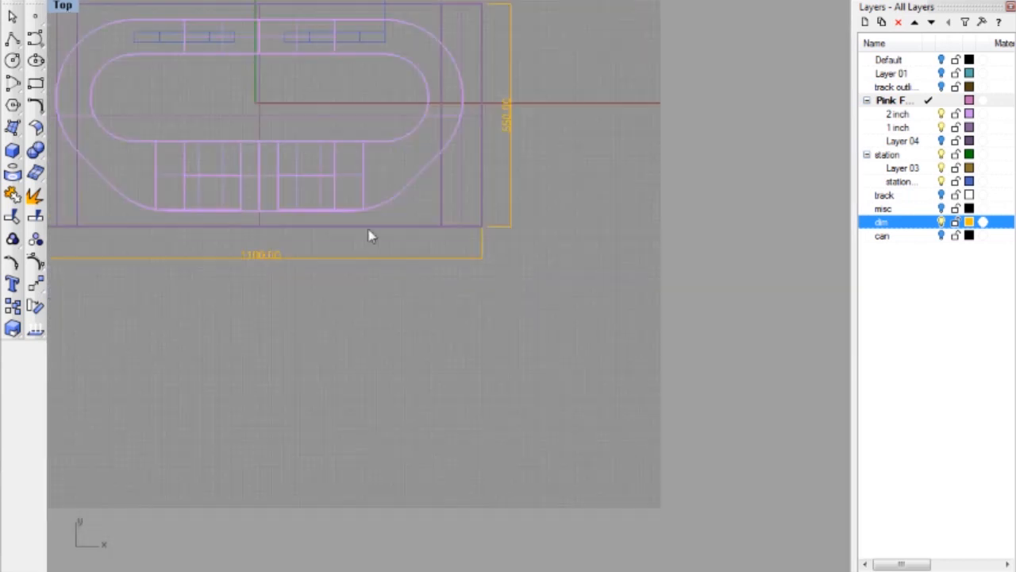
pyautogui.scroll(-1, 264, 118)
pyautogui.scroll(4, 265, 118)
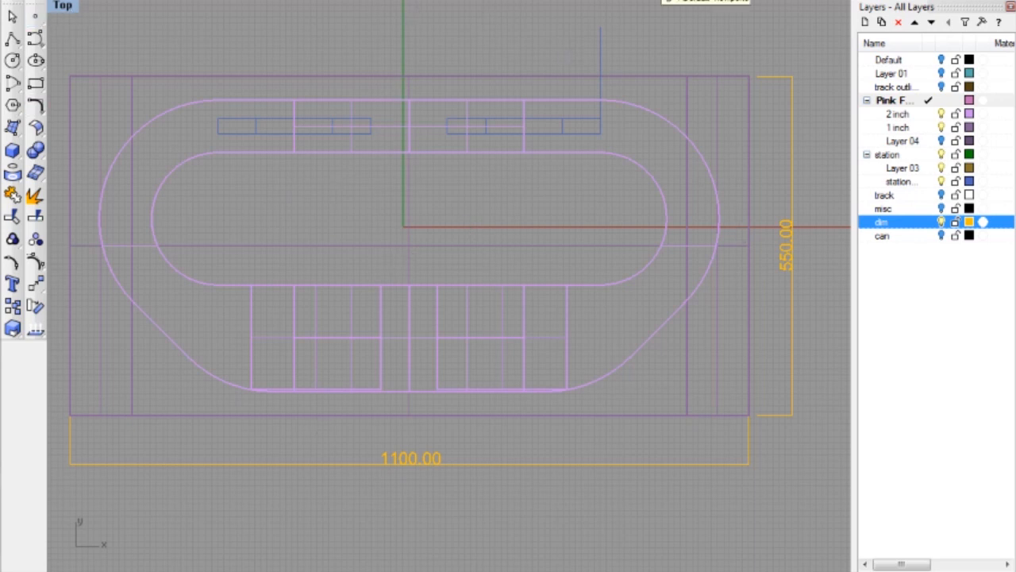
# Step: Fit all geometry, maximize and orbit the Perspective view, then show the white track layer on the risers
pyautogui.doubleClick(62, 5)
pyautogui.hotkey('ctrl', 'shift', 'e')
pyautogui.doubleClick(499, 10)
pyautogui.scroll(-2, 515, 134)
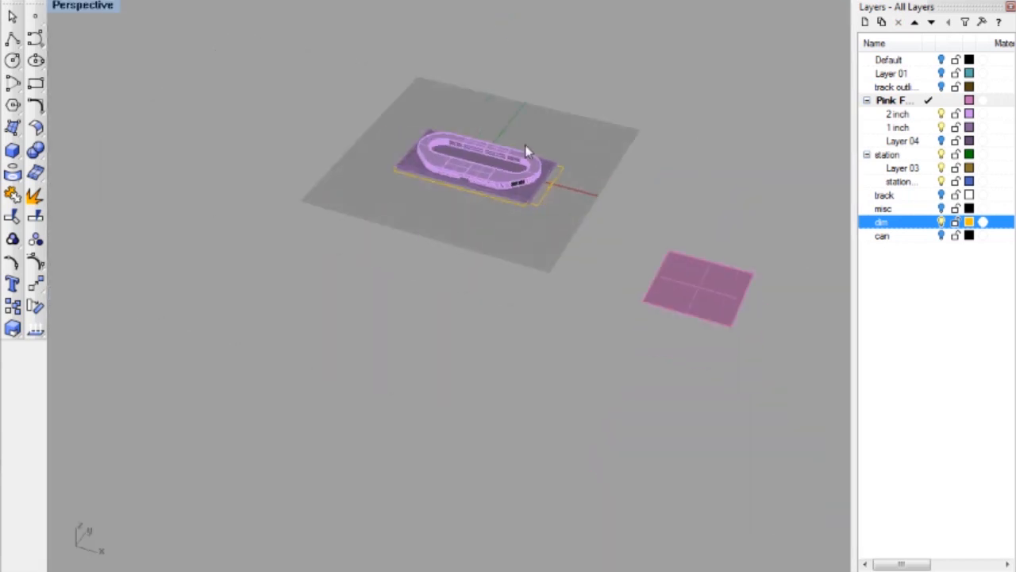
pyautogui.scroll(3, 420, 211)
pyautogui.scroll(2, 390, 331)
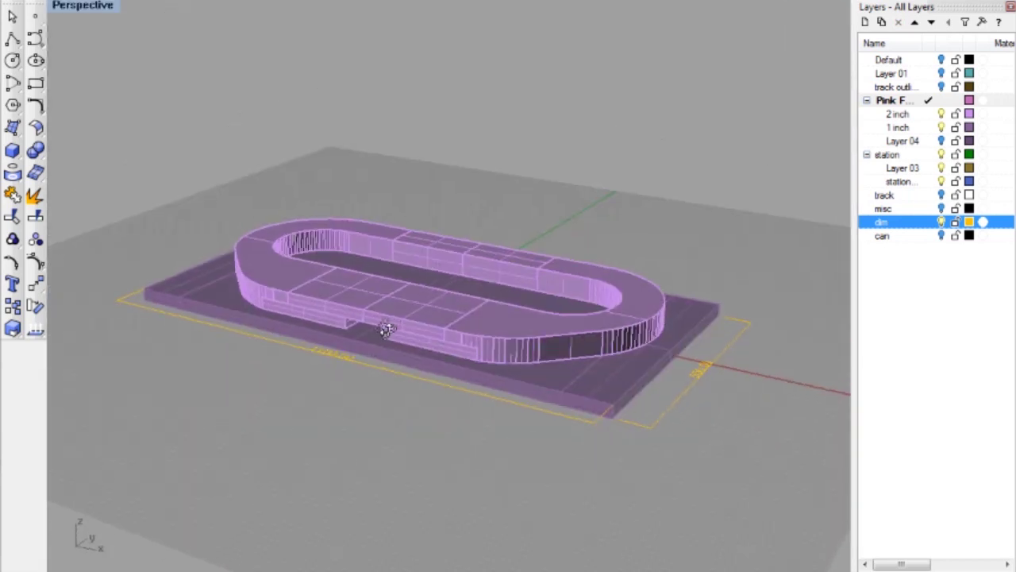
pyautogui.moveTo(397, 359); pyautogui.dragTo(377, 372, button='right')
pyautogui.scroll(3, 377, 372)
pyautogui.scroll(2, 435, 347)
pyautogui.moveTo(446, 378); pyautogui.dragTo(432, 400, button='right')
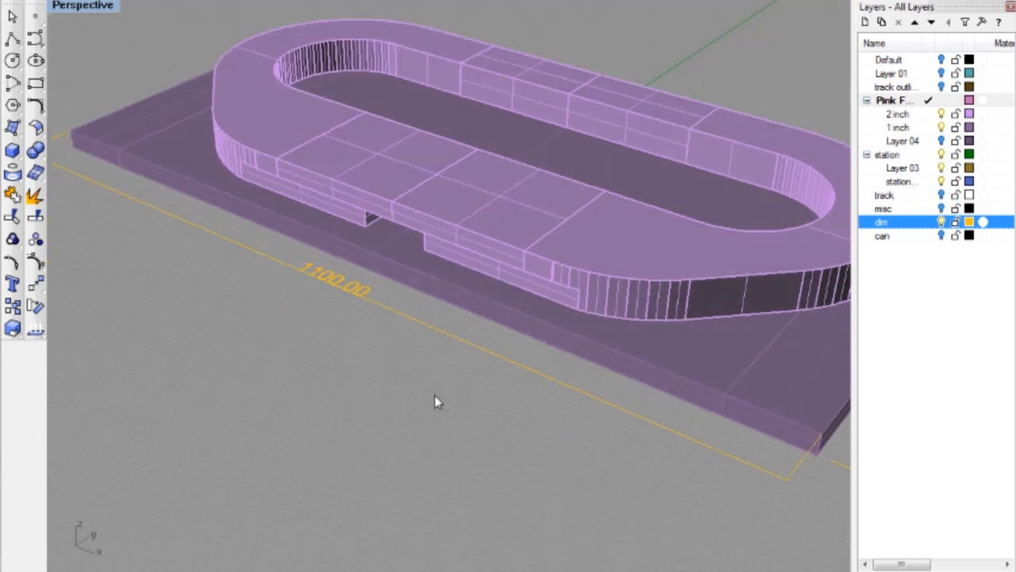
pyautogui.scroll(-2, 427, 365)
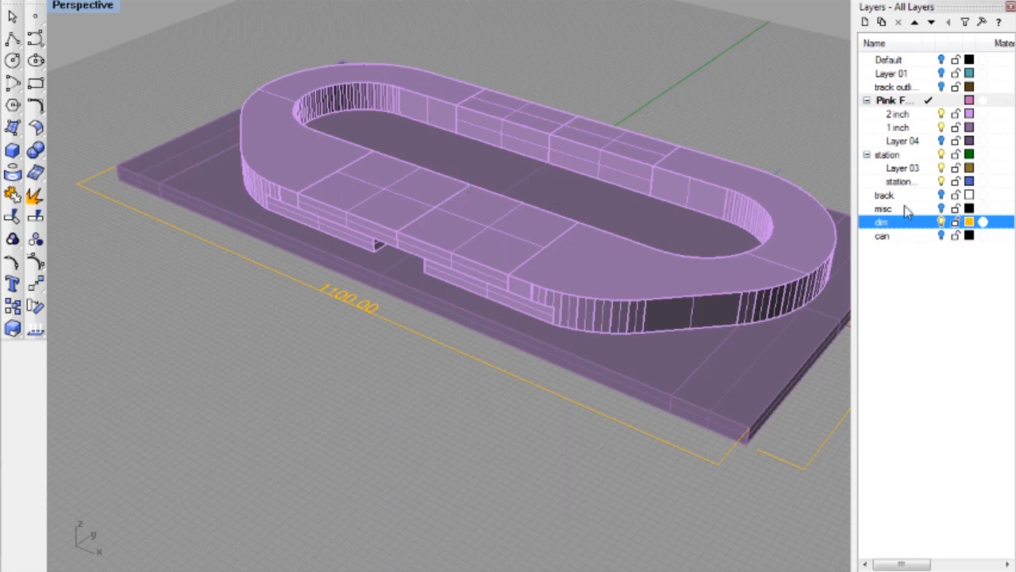
pyautogui.click(942, 194)
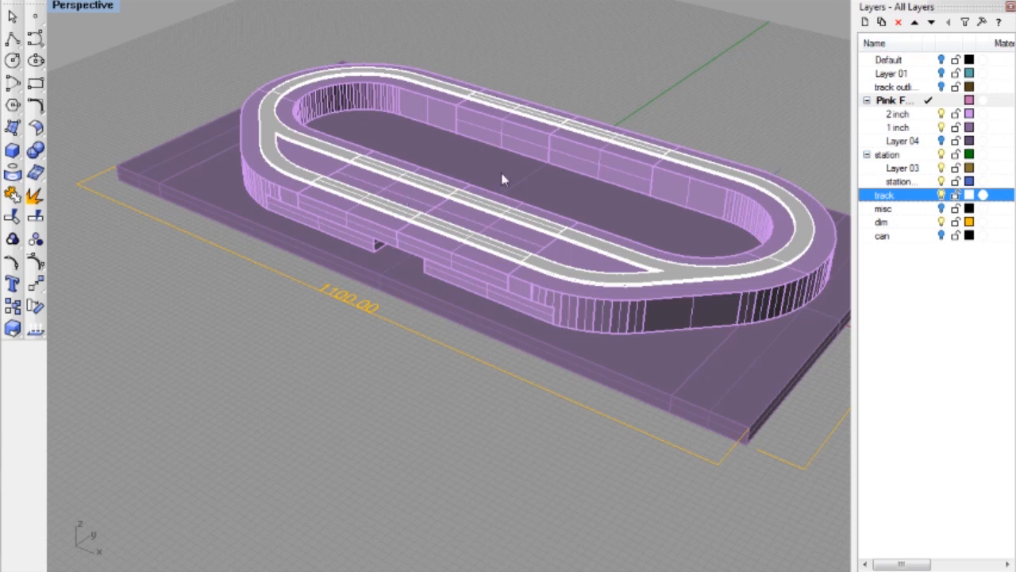
pyautogui.moveTo(234, 271); pyautogui.dragTo(249, 283, button='right')
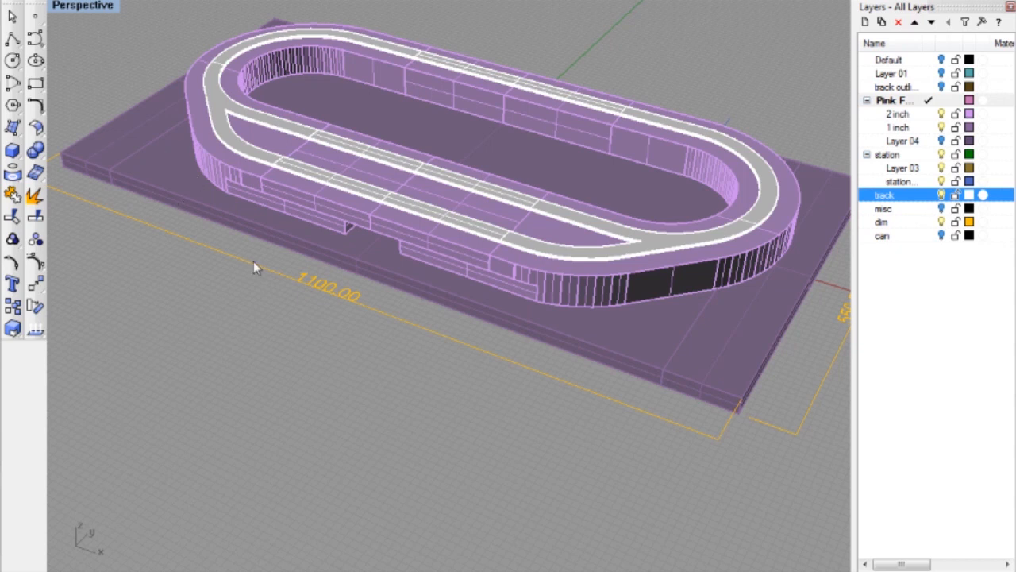
pyautogui.moveTo(543, 365)
pyautogui.mouseDown(button='right')
pyautogui.moveTo(453, 322)
pyautogui.moveTo(381, 331)
pyautogui.moveTo(309, 277)
pyautogui.moveTo(344, 345)
pyautogui.moveTo(309, 325)
pyautogui.moveTo(272, 344)
pyautogui.moveTo(580, 356)
pyautogui.moveTo(698, 344)
pyautogui.moveTo(642, 384)
pyautogui.moveTo(498, 341)
pyautogui.mouseUp(button='right')
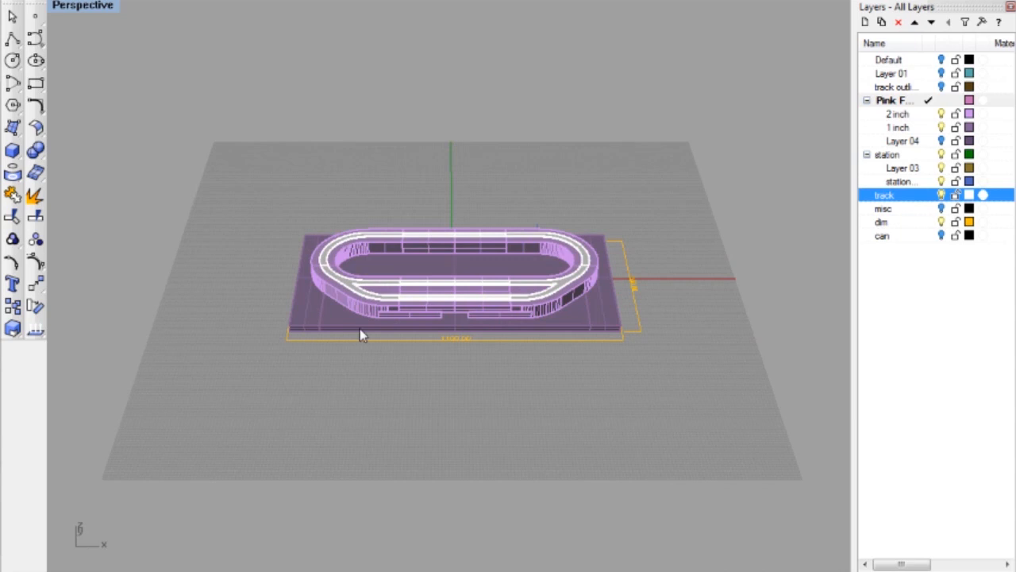
pyautogui.scroll(3, 288, 327)
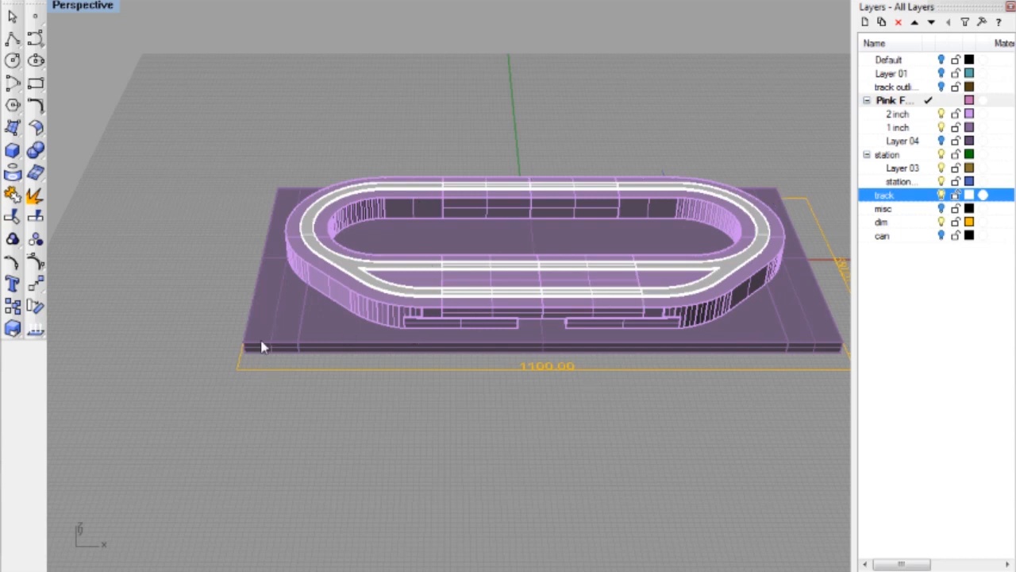
pyautogui.scroll(2, 269, 342)
pyautogui.scroll(2, 269, 341)
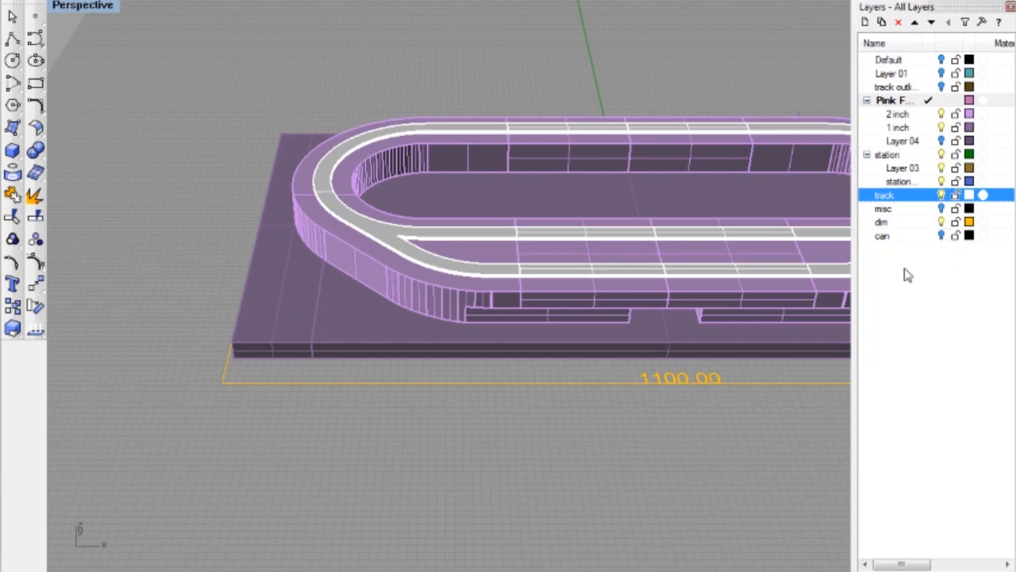
pyautogui.scroll(-2, 307, 437)
pyautogui.moveTo(454, 420); pyautogui.dragTo(239, 353, button='right')
pyautogui.scroll(-3, 239, 353)
pyautogui.scroll(2, 714, 444)
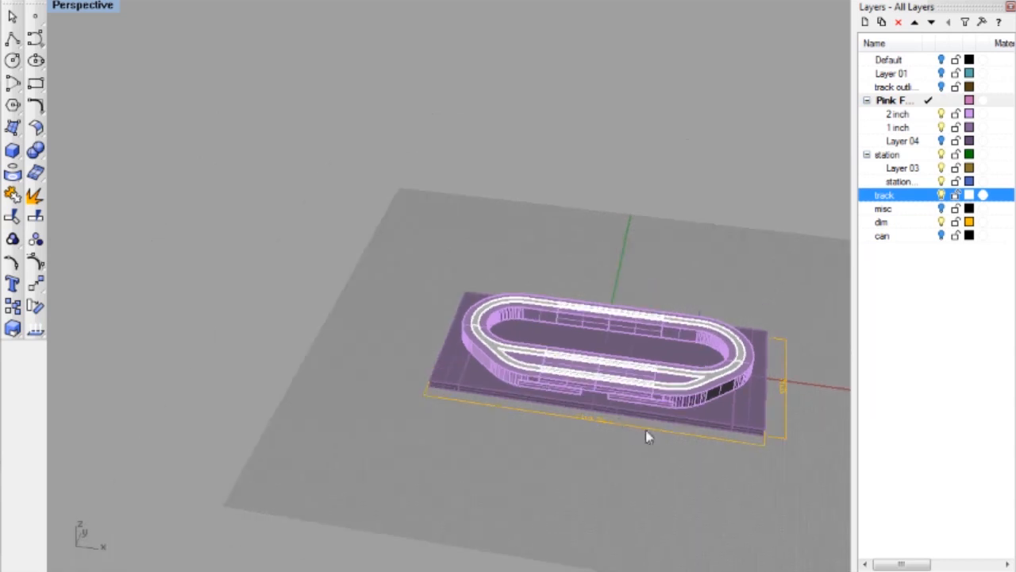
pyautogui.moveTo(622, 425); pyautogui.dragTo(641, 483, button='right')
pyautogui.scroll(-3, 635, 444)
pyautogui.scroll(4, 635, 444)
pyautogui.moveTo(635, 444)
pyautogui.mouseDown(button='right')
pyautogui.moveTo(584, 421)
pyautogui.moveTo(738, 413)
pyautogui.moveTo(436, 317)
pyautogui.mouseUp(button='right')
pyautogui.scroll(2, 584, 421)
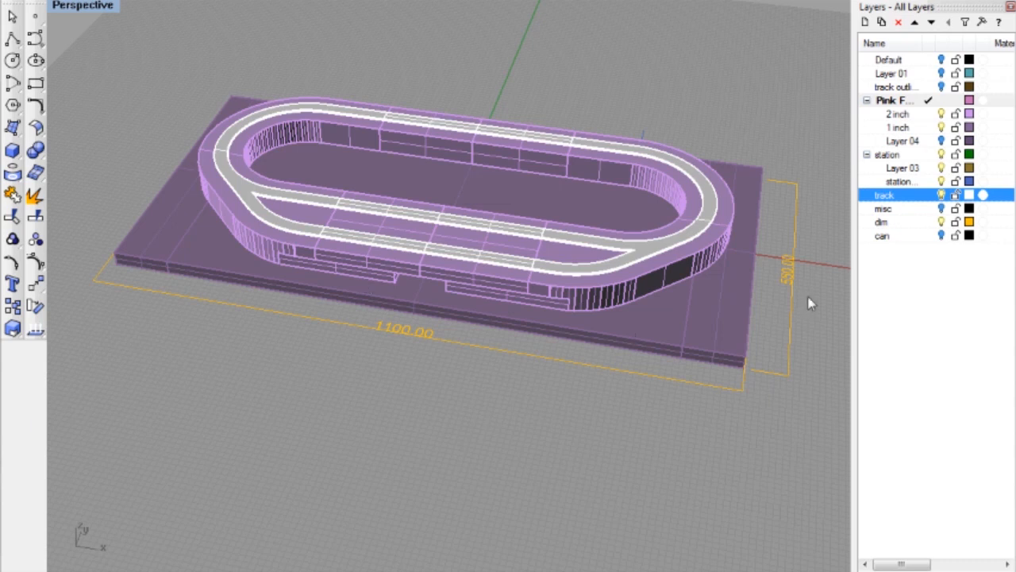
# Step: Turn on the can layer so the can stands on the base beside the track
pyautogui.click(941, 237)
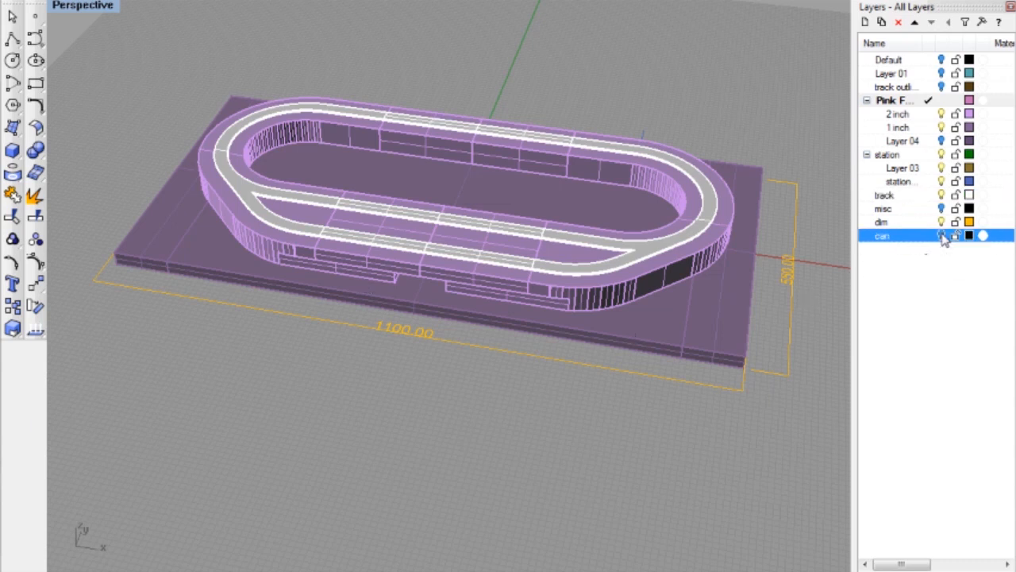